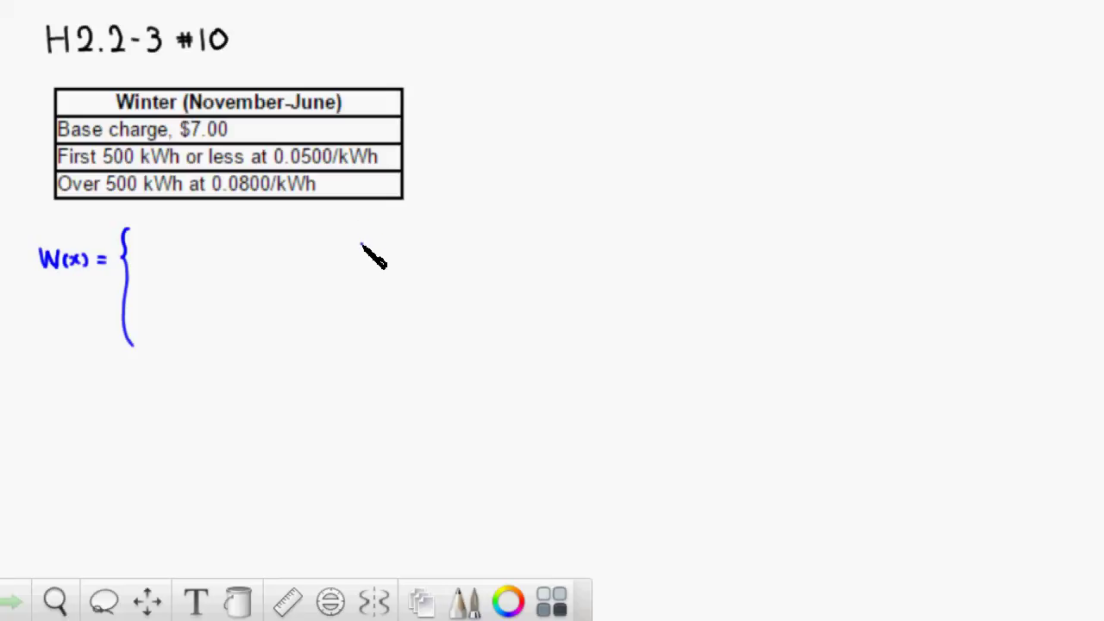
Write the condition 'if x ≤ 500' on the first brace line
mouse_move(362, 245)
mouse_down()
mouse_move(373, 255)
mouse_move(318, 255)
mouse_move(328, 239)
mouse_up()
mouse_move(333, 240)
mouse_down()
mouse_move(324, 259)
mouse_move(333, 248)
mouse_move(409, 255)
mouse_move(417, 238)
mouse_move(436, 241)
mouse_up()
click(402, 250)
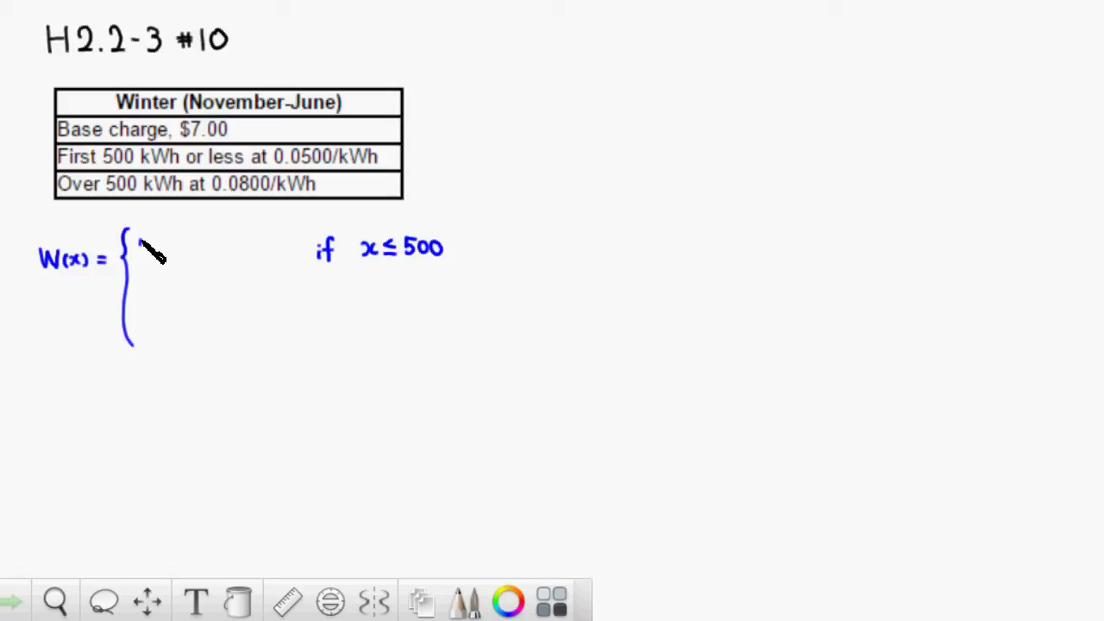
Write 7 + 0.05x as the first case, highlighting the 0.0500/kWh rate in yellow
mouse_move(141, 242)
mouse_down()
mouse_move(149, 259)
mouse_move(172, 250)
mouse_move(163, 257)
mouse_up()
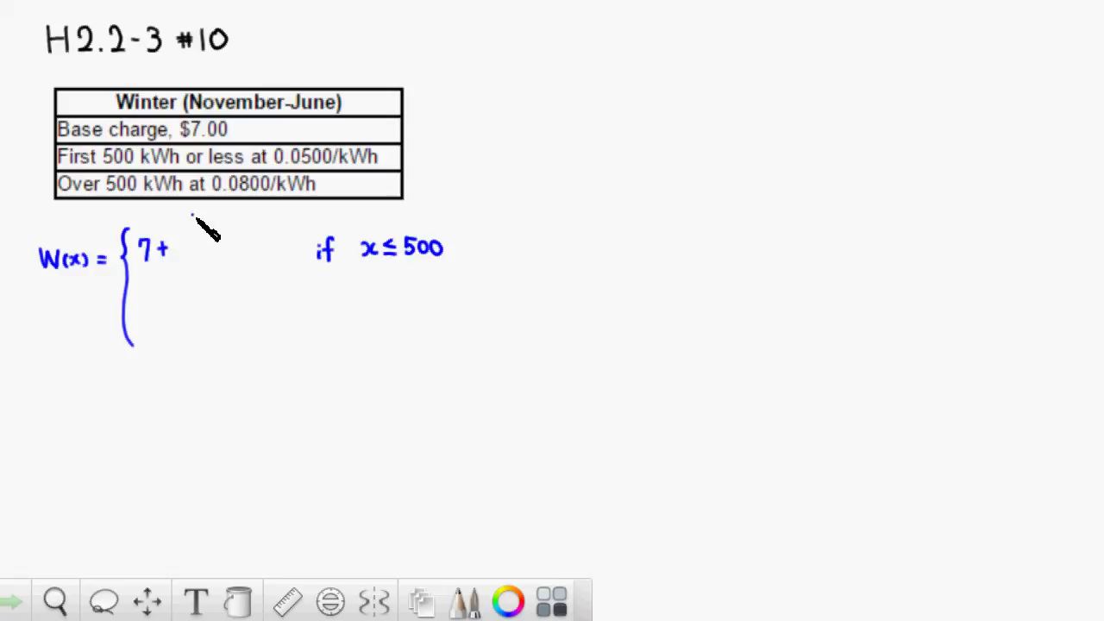
mouse_move(186, 240)
mouse_down()
mouse_move(213, 255)
mouse_move(222, 237)
mouse_up()
click(191, 250)
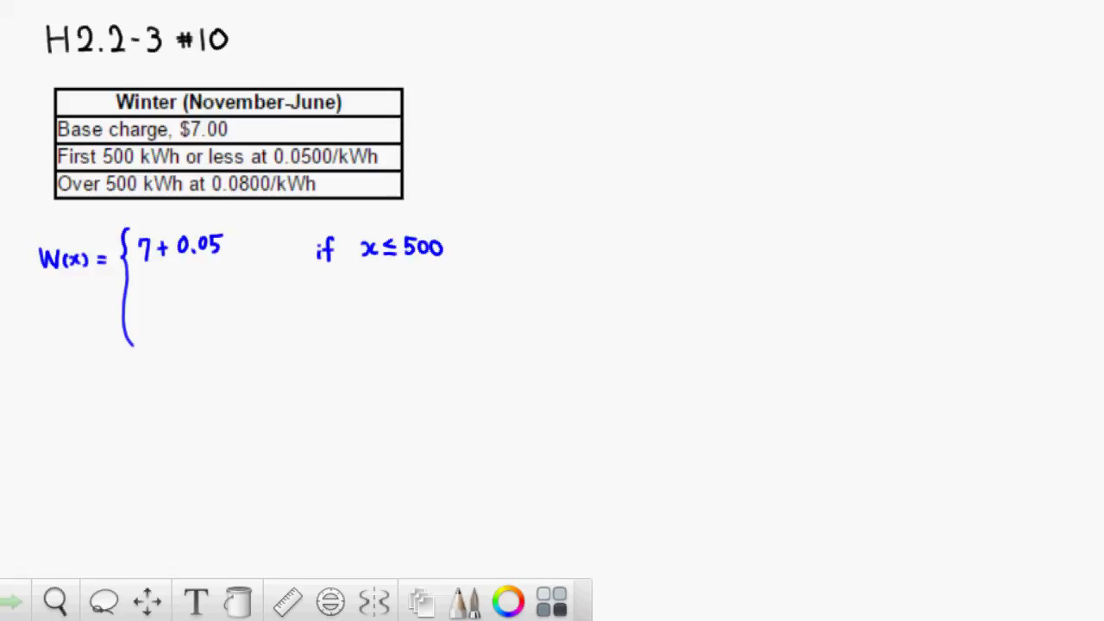
mouse_move(298, 170)
mouse_down()
mouse_move(272, 164)
mouse_move(304, 145)
mouse_move(375, 148)
mouse_move(367, 168)
mouse_move(302, 172)
mouse_up()
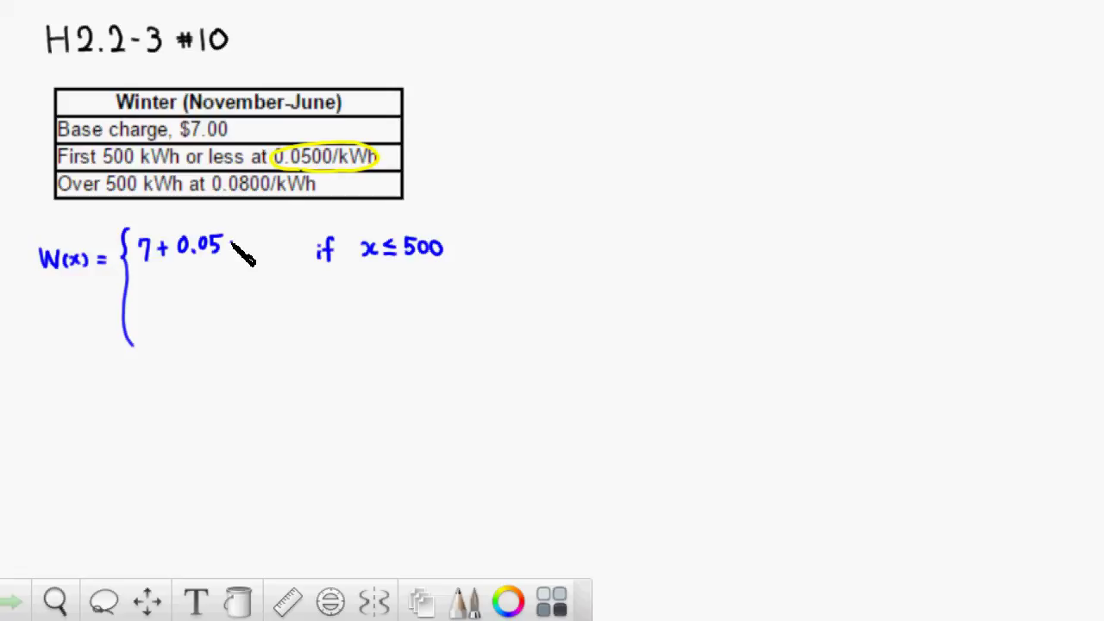
drag(231, 241, 244, 252)
Write W(500) = 7 + 0.05(500) to the right of the rate table
mouse_move(464, 99)
mouse_down()
mouse_move(472, 111)
mouse_move(484, 99)
mouse_move(494, 116)
mouse_up()
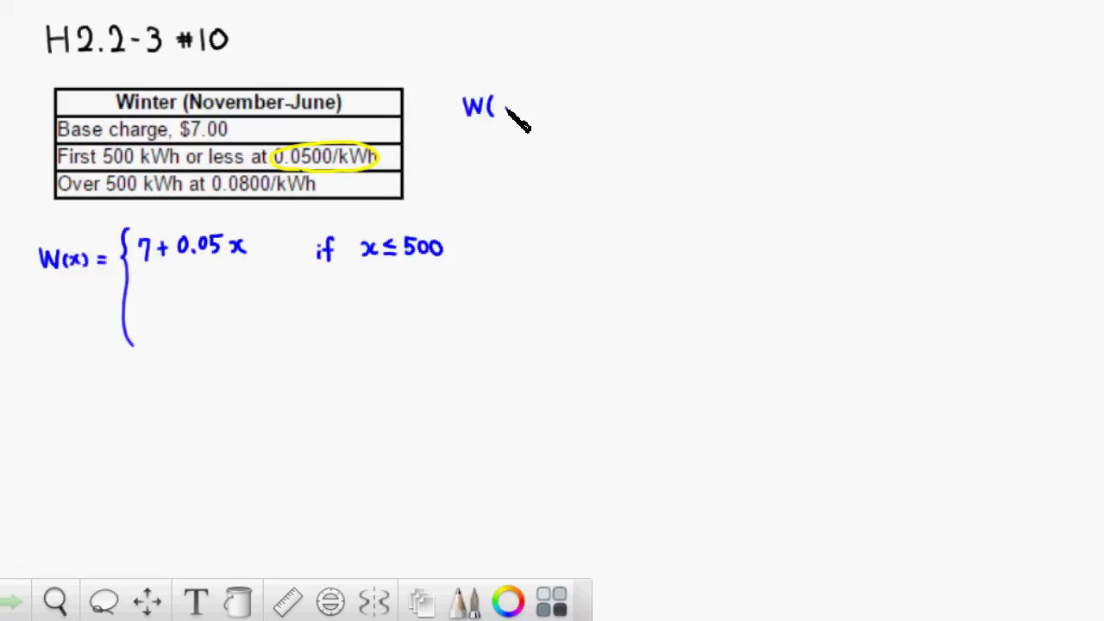
mouse_move(498, 103)
mouse_down()
mouse_move(502, 116)
mouse_move(552, 107)
mouse_up()
drag(543, 113, 592, 109)
mouse_move(587, 103)
mouse_down()
mouse_move(586, 115)
mouse_move(609, 104)
mouse_move(636, 114)
mouse_move(645, 100)
mouse_up()
click(618, 113)
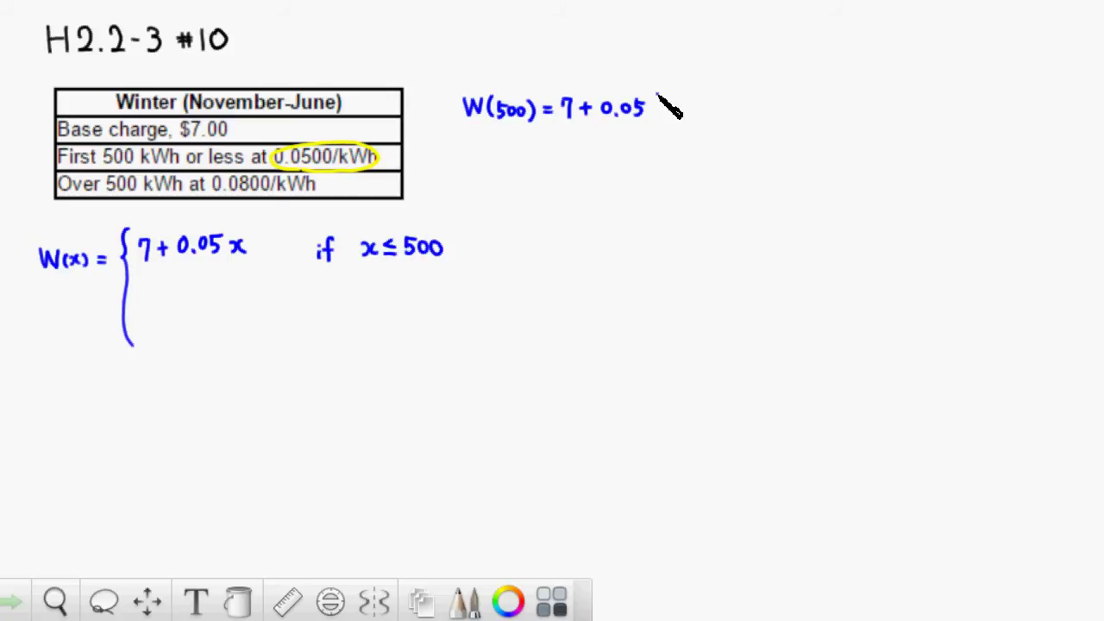
mouse_move(657, 96)
mouse_down()
mouse_move(653, 118)
mouse_move(683, 104)
mouse_move(719, 112)
mouse_up()
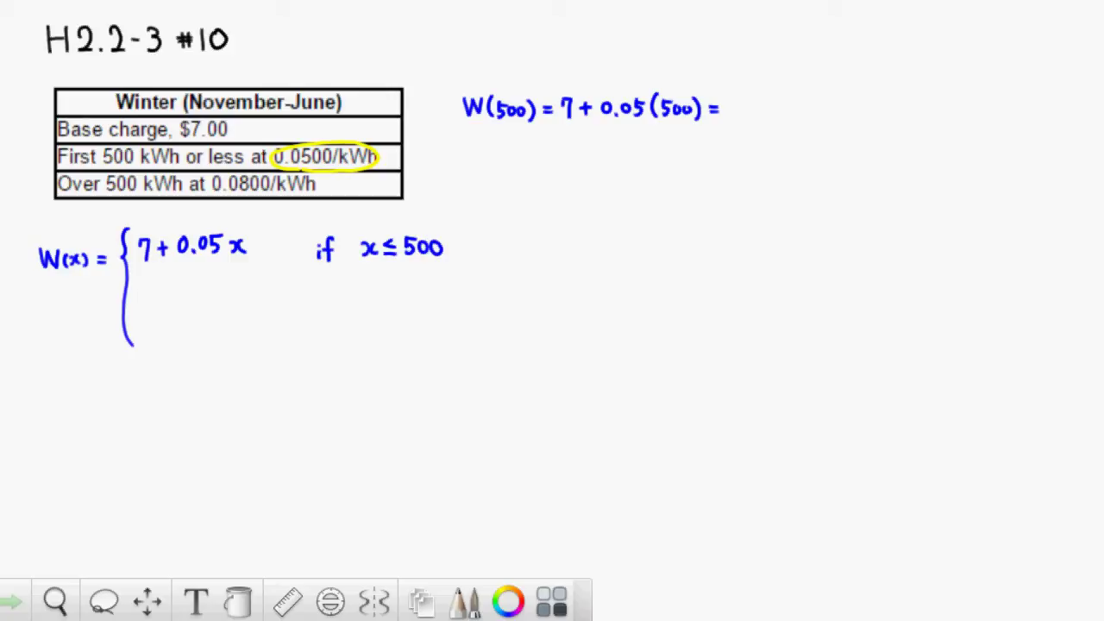
Mark 500 and 0.05 in green, finish with = 32, and start the second case
drag(679, 109, 695, 109)
drag(617, 115, 645, 118)
drag(735, 102, 759, 115)
drag(140, 305, 141, 320)
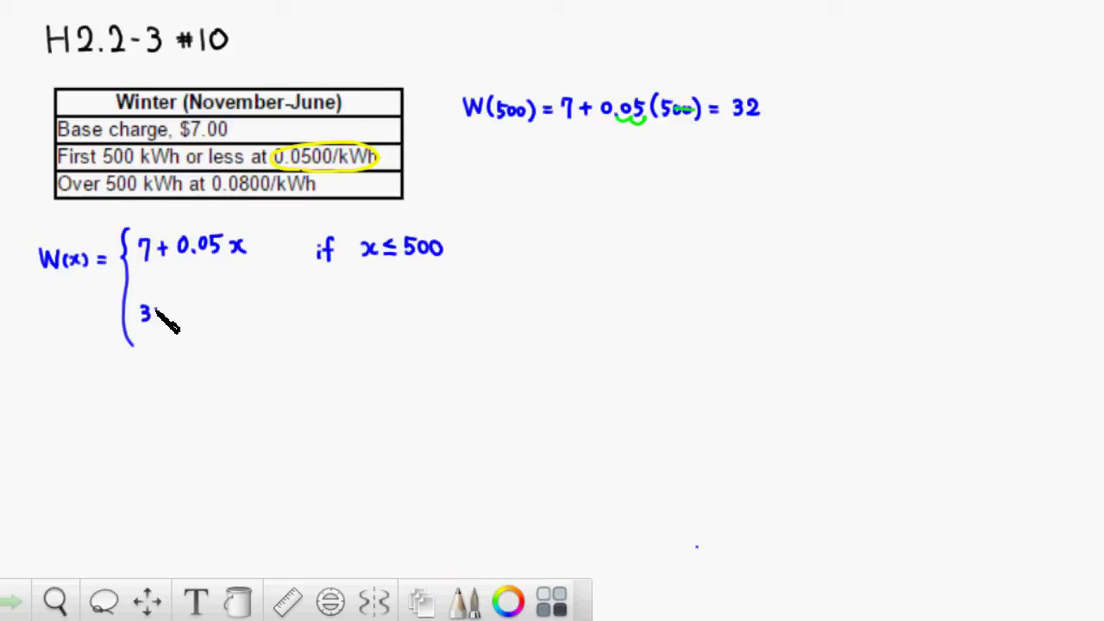
Write 32 + 0.08 on the second line and highlight the 0.0800/kWh rate
mouse_move(153, 306)
mouse_down()
mouse_move(164, 320)
mouse_move(182, 312)
mouse_move(176, 320)
mouse_up()
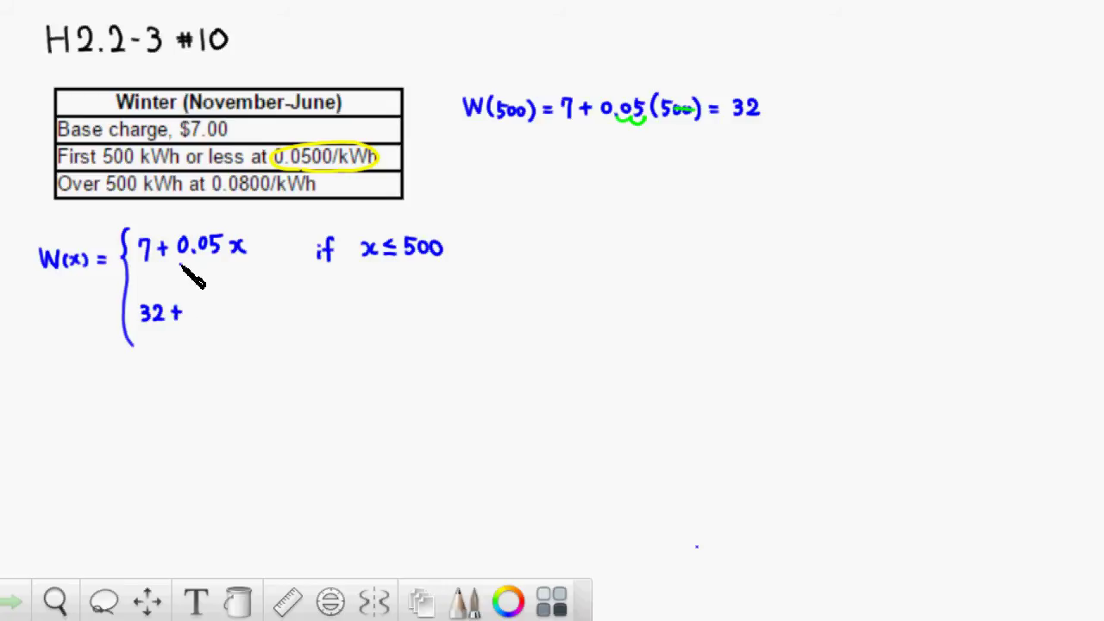
drag(203, 306, 234, 319)
click(213, 318)
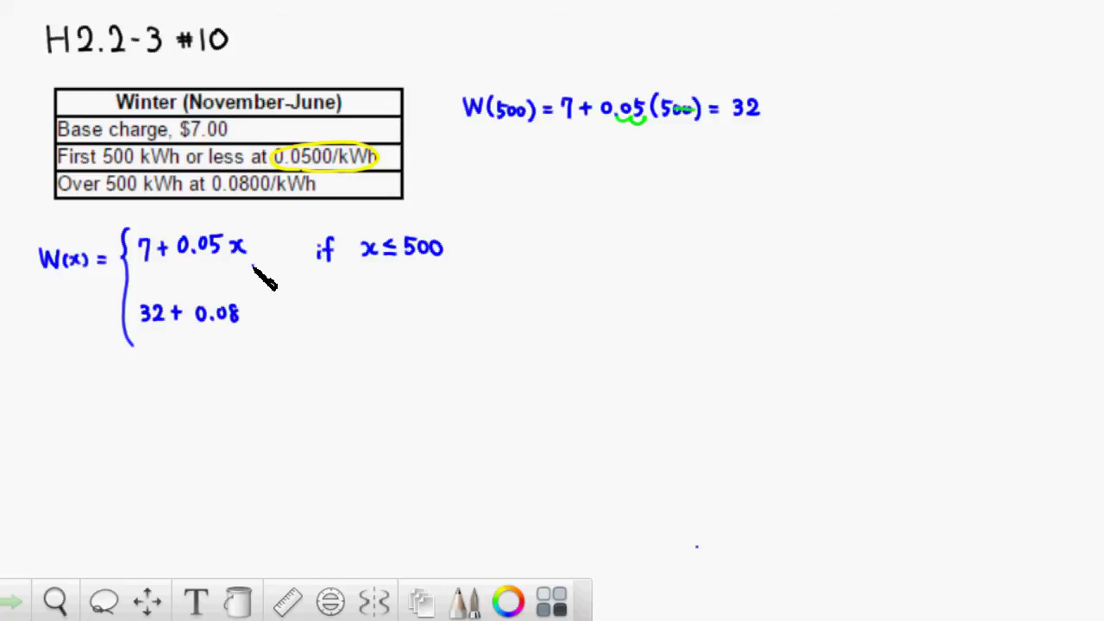
mouse_move(212, 177)
mouse_down()
mouse_move(241, 198)
mouse_move(273, 169)
mouse_move(278, 184)
mouse_up()
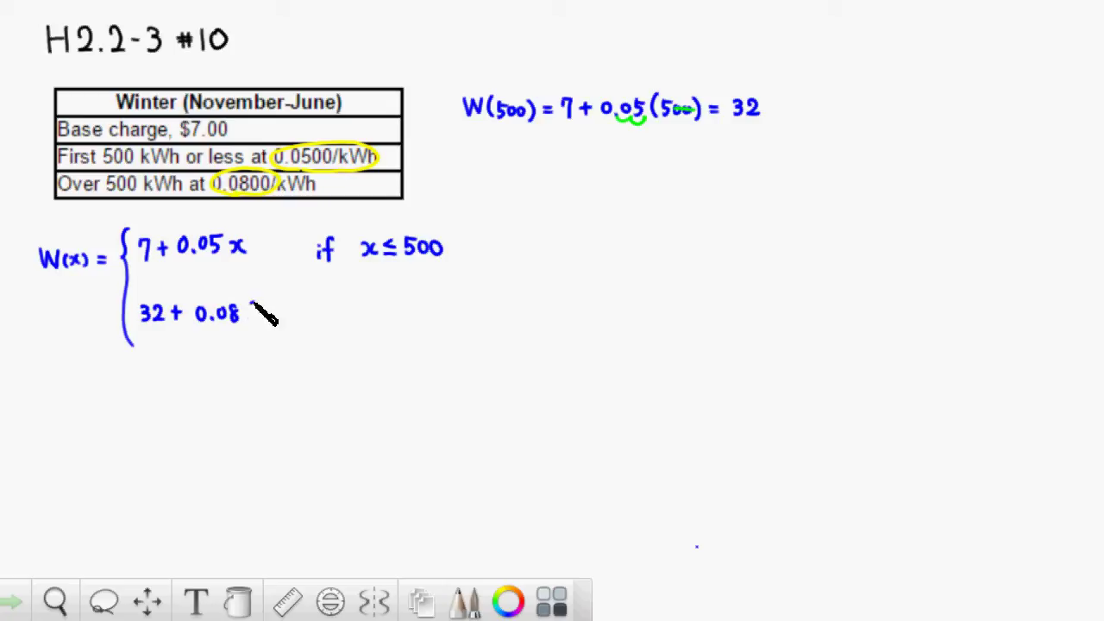
Finish the second case with (x − 500) if 500 < x
mouse_move(255, 302)
mouse_down()
mouse_move(252, 322)
mouse_move(301, 318)
mouse_move(307, 303)
mouse_move(327, 321)
mouse_up()
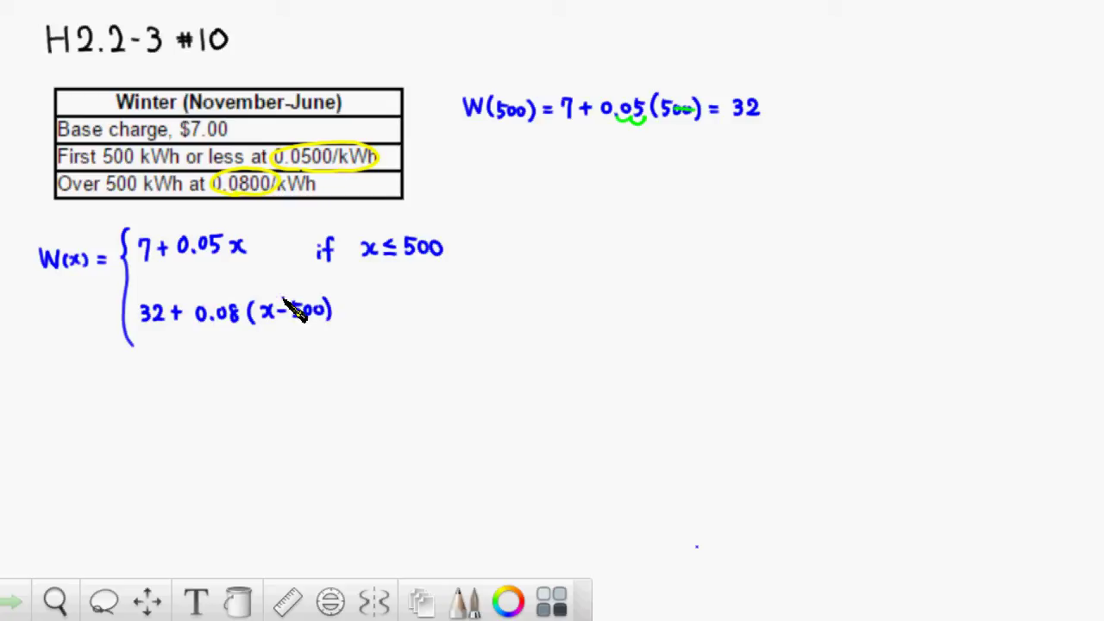
drag(365, 310, 375, 322)
click(364, 306)
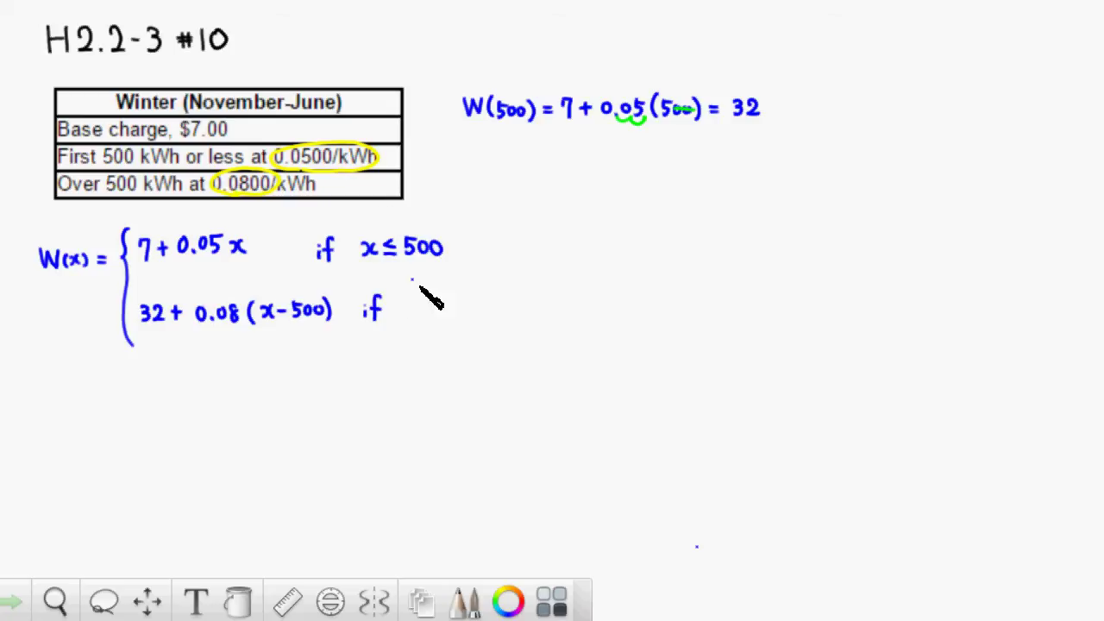
mouse_move(440, 306)
mouse_down()
mouse_move(452, 318)
mouse_move(394, 303)
mouse_move(399, 315)
mouse_move(415, 310)
mouse_up()
Start the expanded line 32 + 0.08x, circling 0.08 and drawing a green arrow to x
click(201, 349)
drag(207, 340, 212, 350)
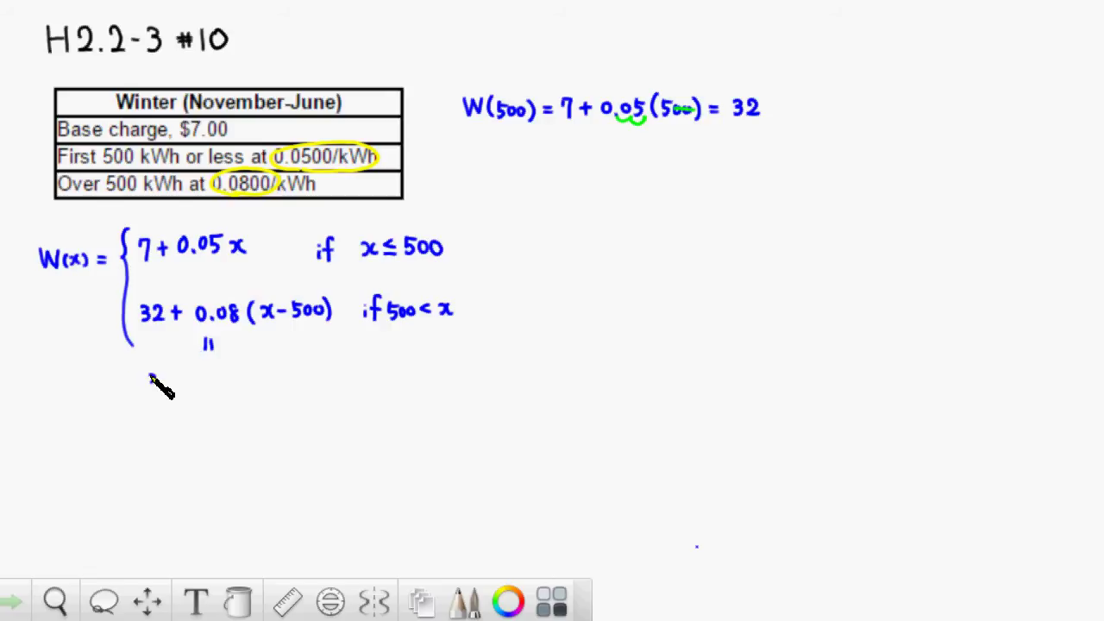
mouse_move(150, 377)
mouse_down()
mouse_move(158, 390)
mouse_move(187, 383)
mouse_move(181, 390)
mouse_up()
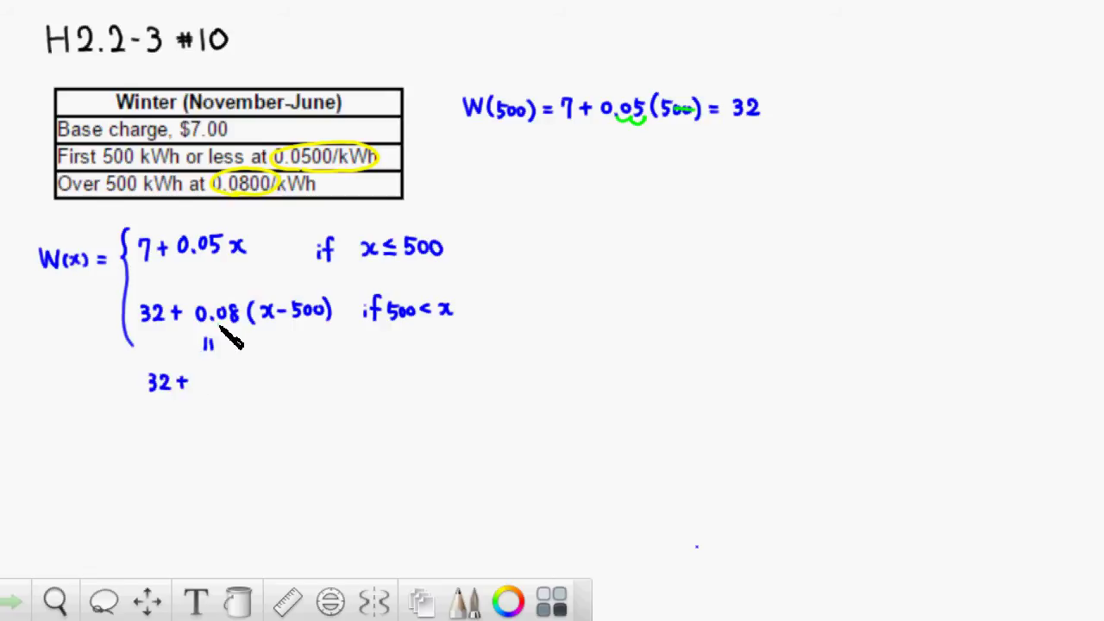
mouse_move(221, 325)
mouse_down()
mouse_move(196, 302)
mouse_move(231, 300)
mouse_move(222, 325)
mouse_up()
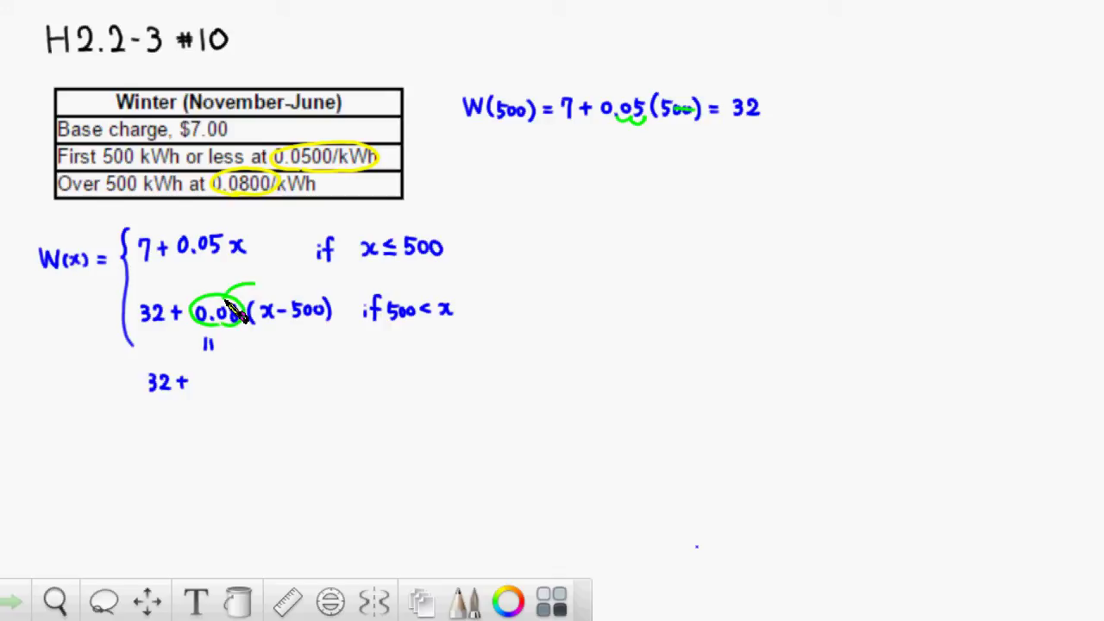
drag(254, 286, 268, 299)
click(215, 386)
mouse_move(204, 378)
mouse_down()
mouse_move(247, 374)
mouse_move(259, 384)
mouse_move(250, 386)
mouse_up()
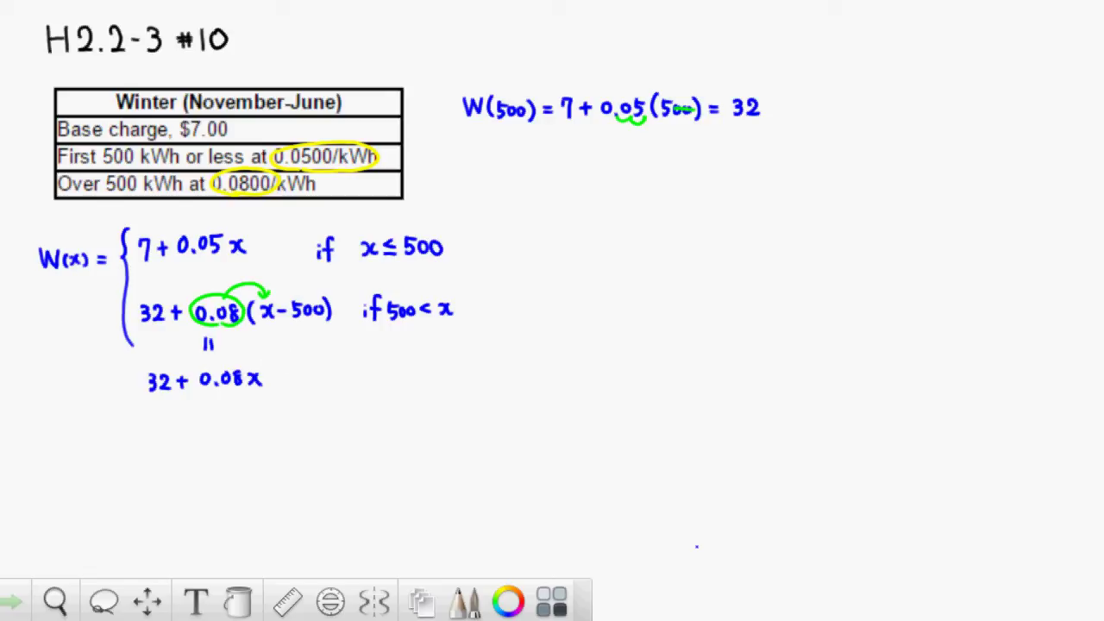
Arrow 0.08 to the 500, then write − 40 = 0.08x to simplify
drag(289, 275, 304, 298)
drag(308, 308, 325, 307)
drag(218, 325, 240, 324)
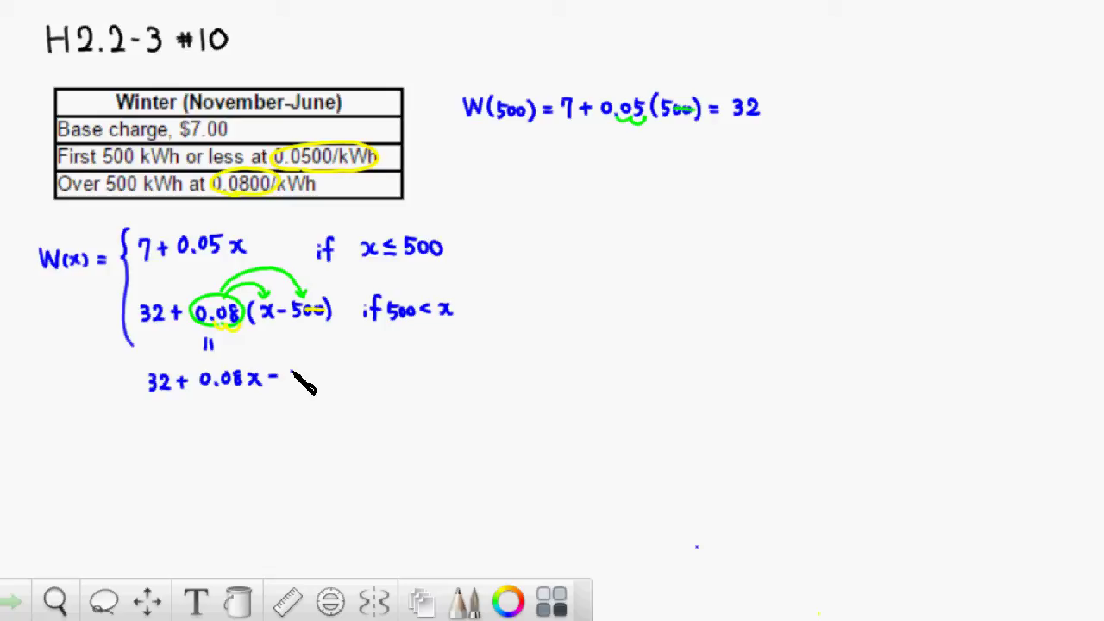
mouse_move(287, 369)
mouse_down()
mouse_move(297, 383)
mouse_move(308, 378)
mouse_up()
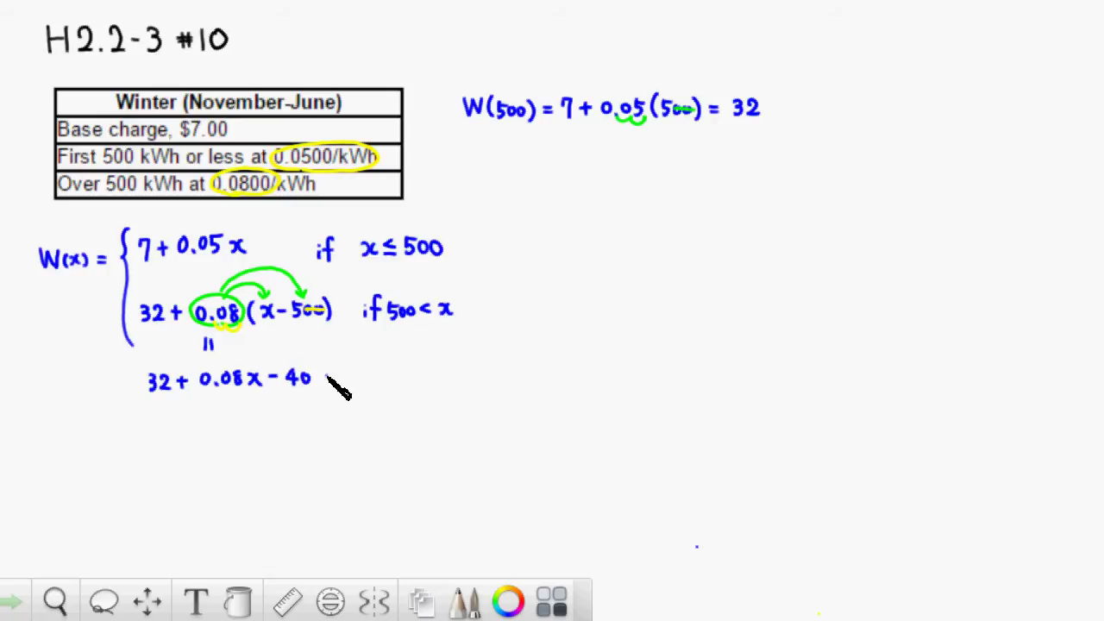
drag(322, 375, 333, 375)
mouse_move(322, 381)
mouse_down()
mouse_move(396, 372)
mouse_move(420, 383)
mouse_up()
click(370, 383)
mouse_move(420, 370)
mouse_down()
mouse_move(407, 383)
mouse_move(454, 370)
mouse_up()
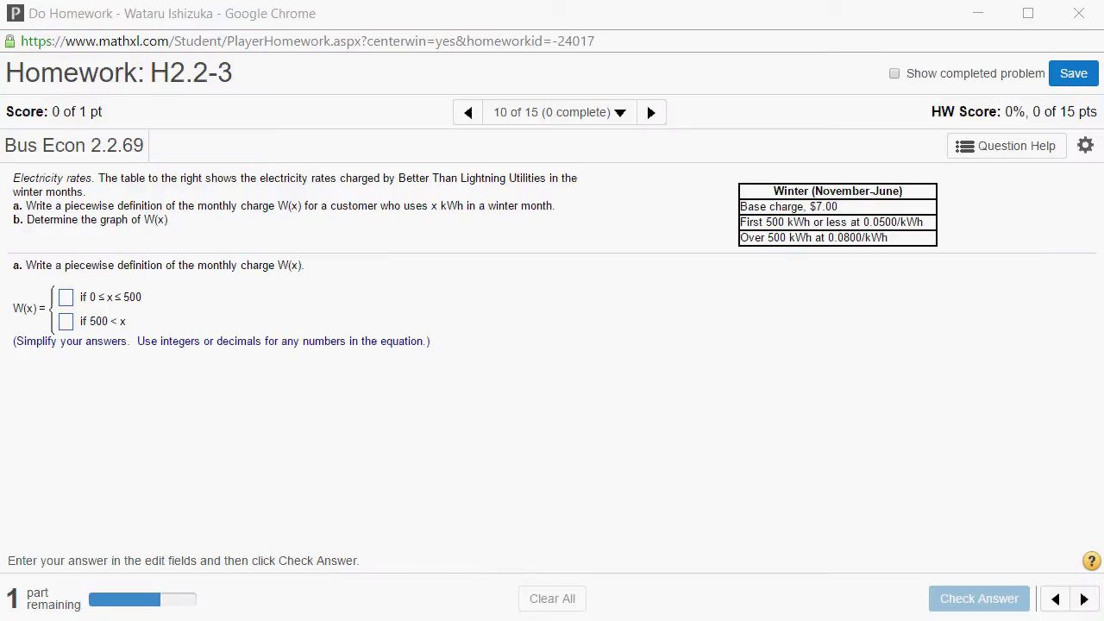
Enter 7 + 0.05x and 0.08x − 8 as the two cases of W(x) and check the answer
click(67, 297)
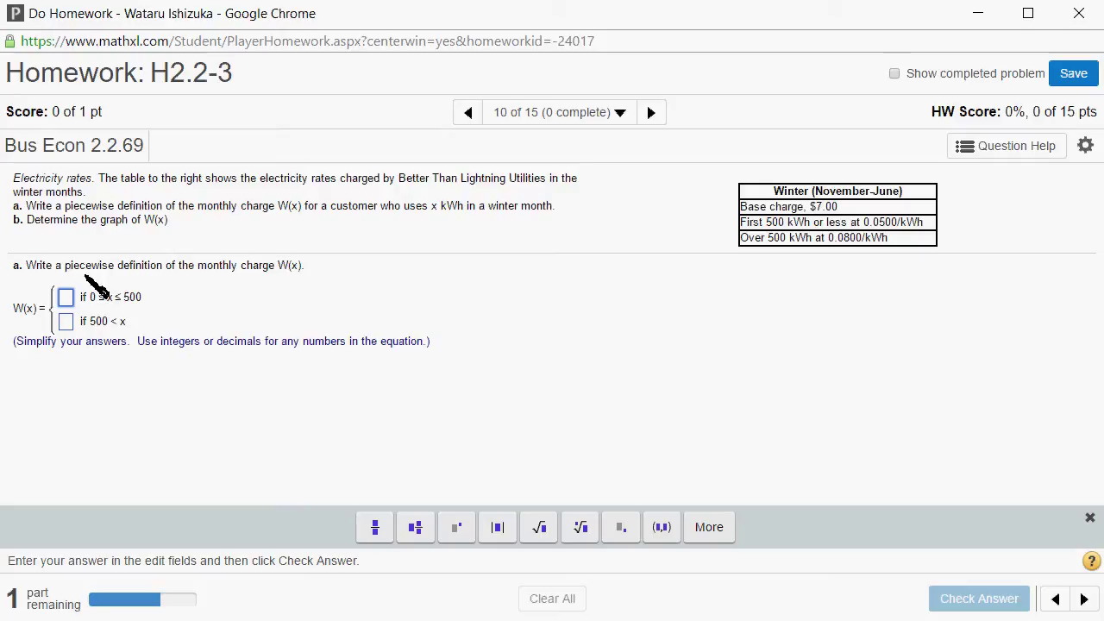
text(7 )
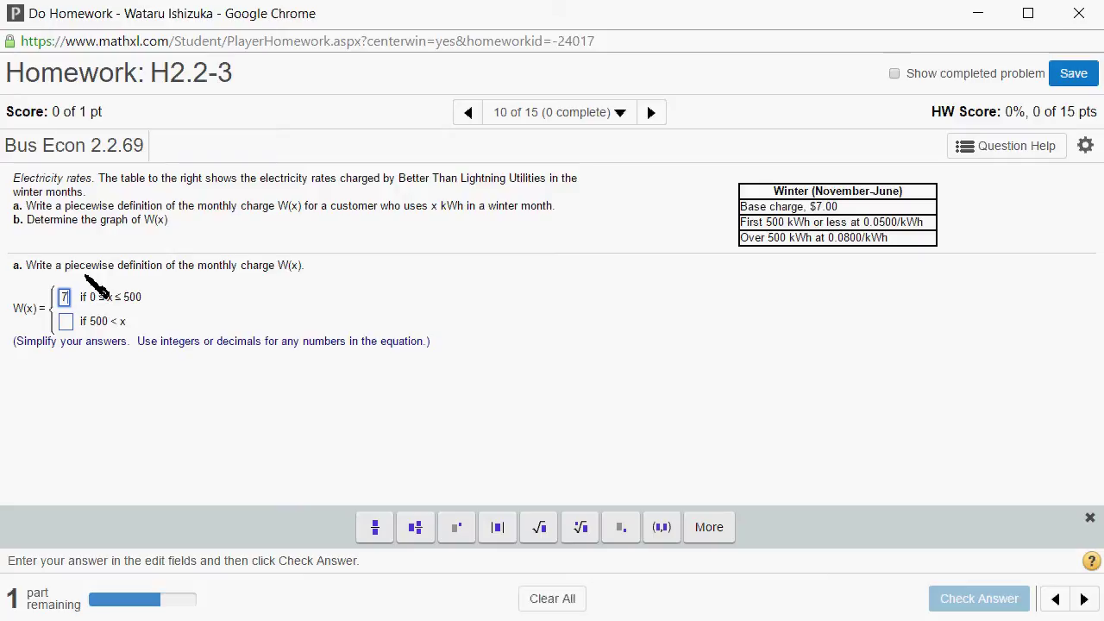
text(+ 0.)
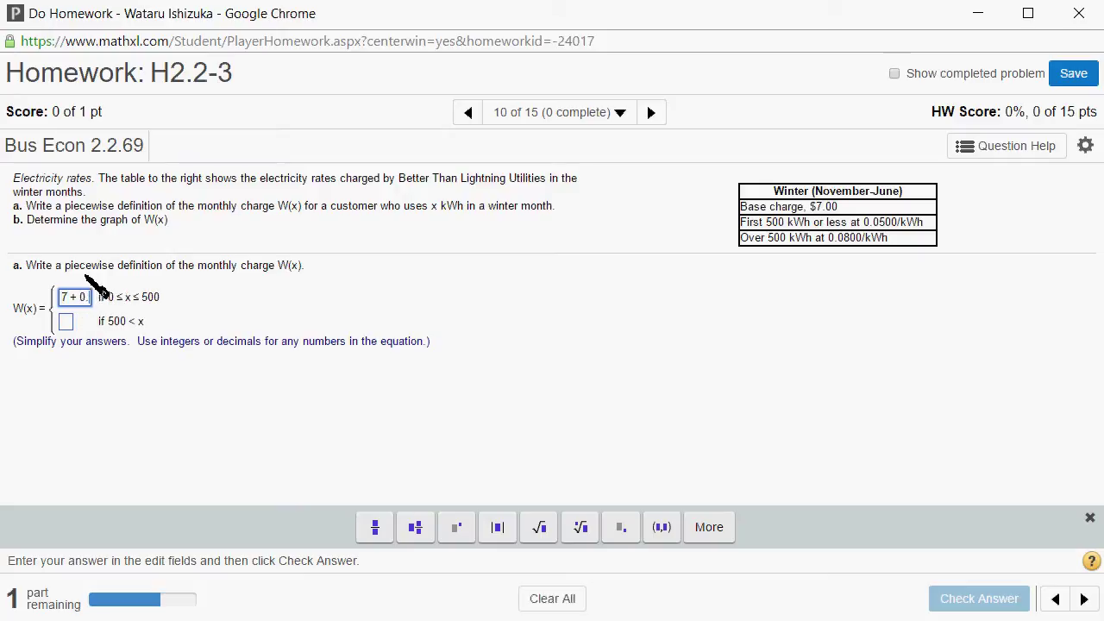
text(05x)
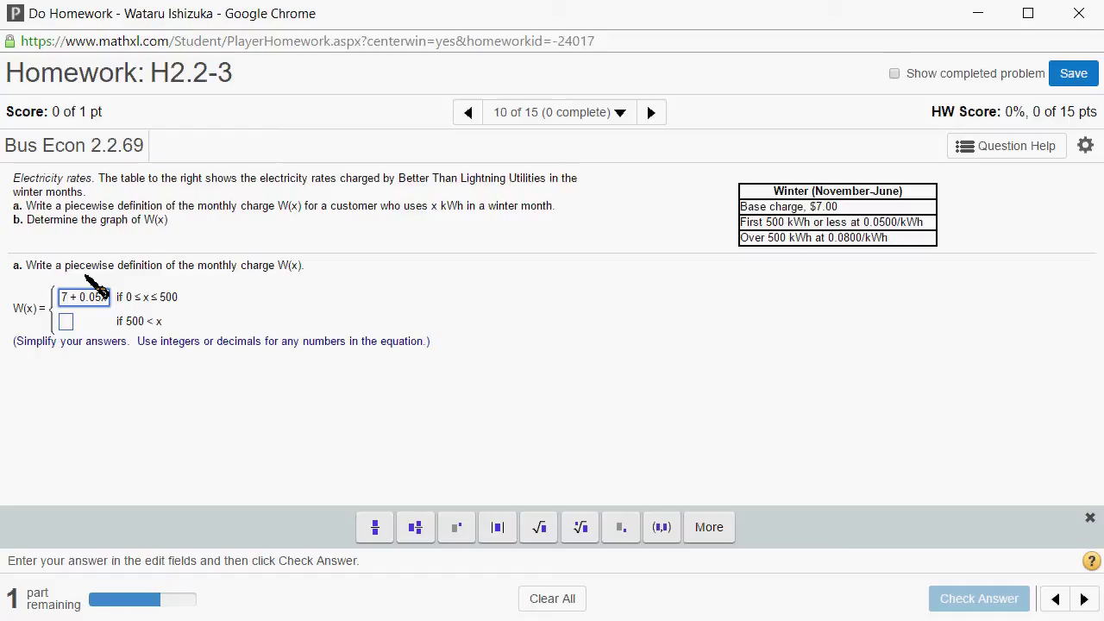
click(67, 322)
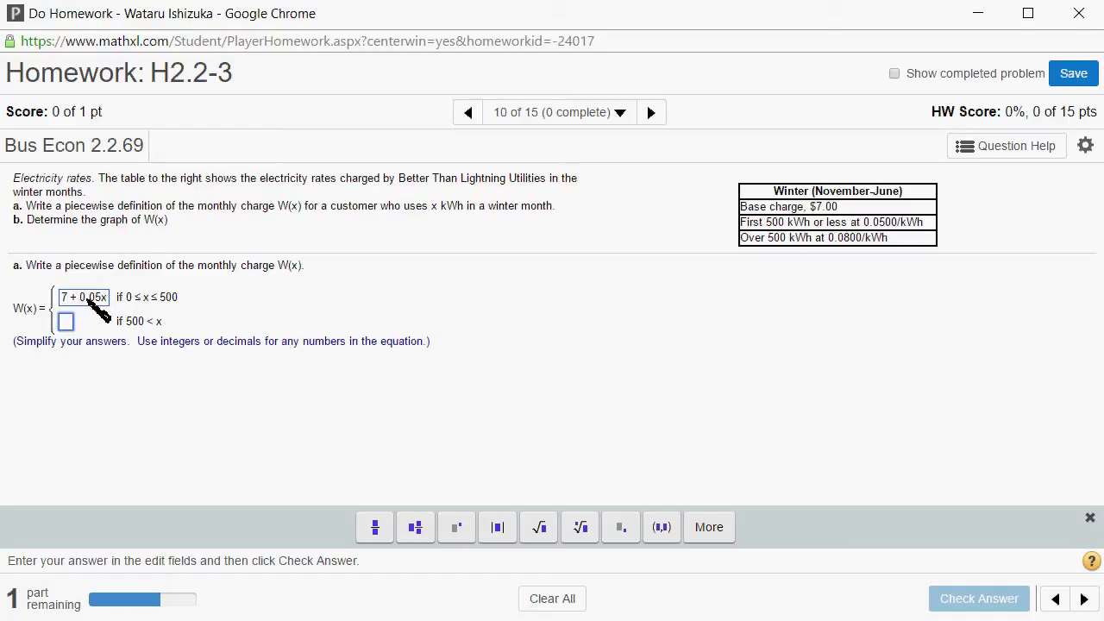
text(0.0)
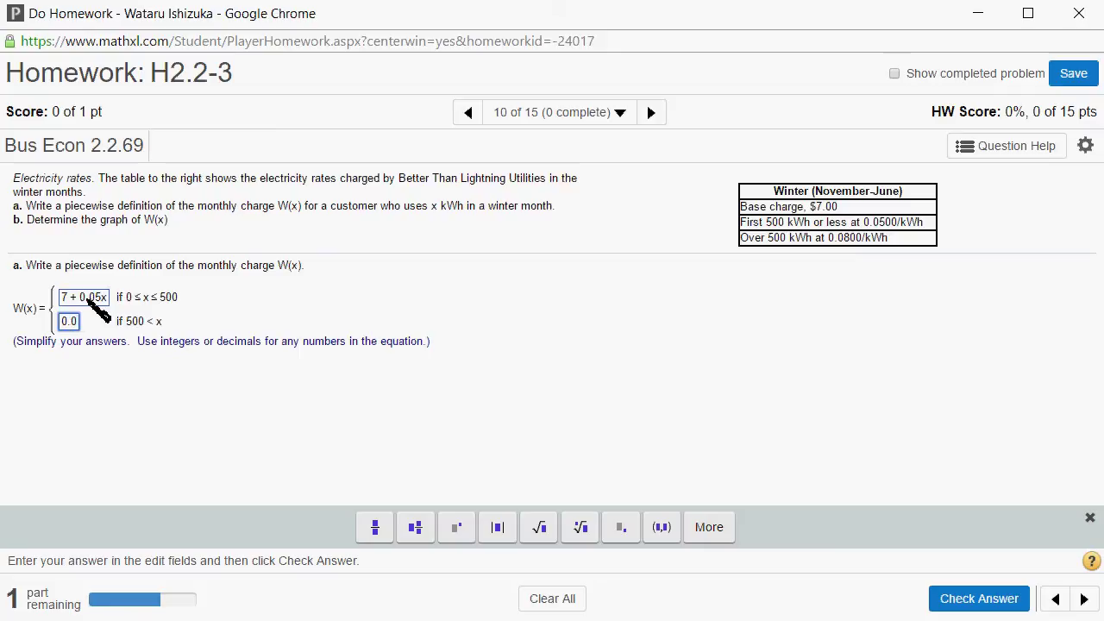
text(8x -)
click(989, 597)
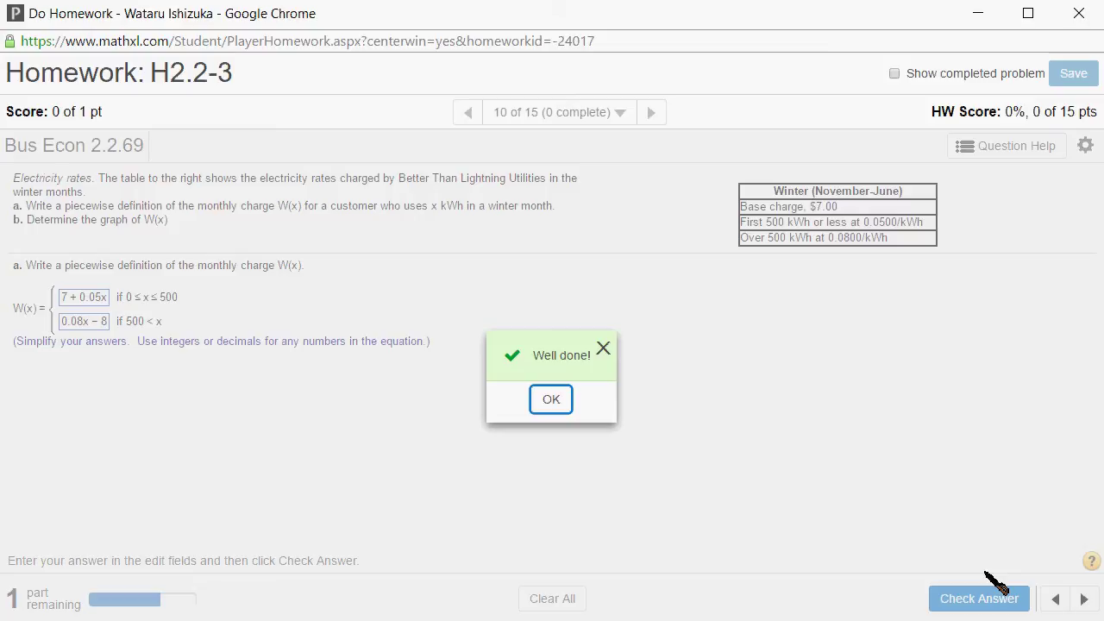
Dismiss the 'Well done!' message to reveal part b's four graph options
click(551, 399)
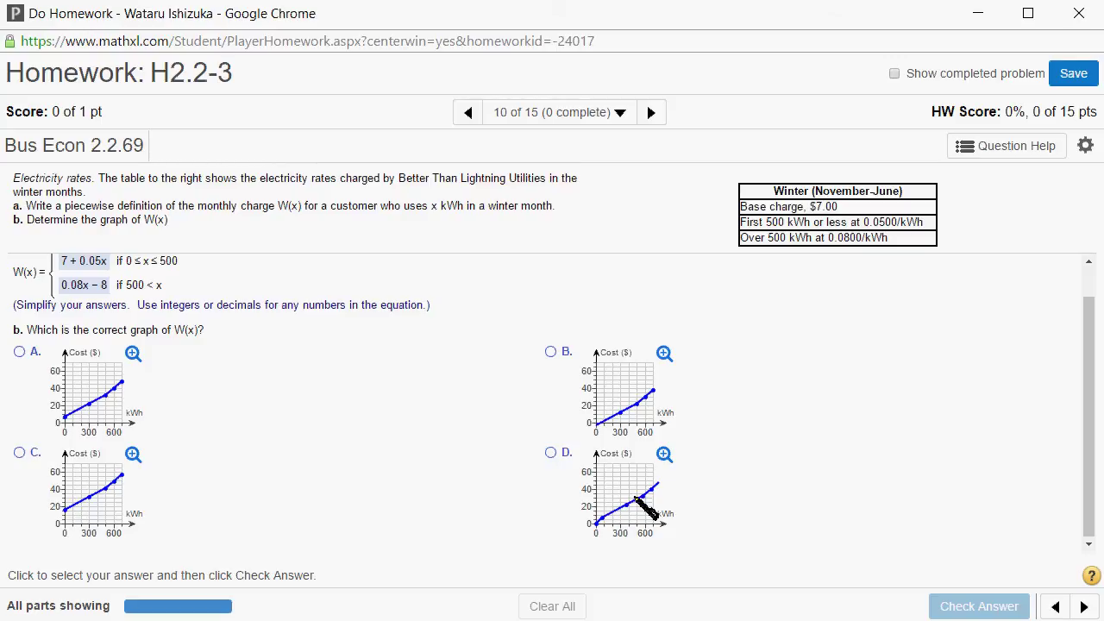
Select graph A for part b and check the answer
click(19, 351)
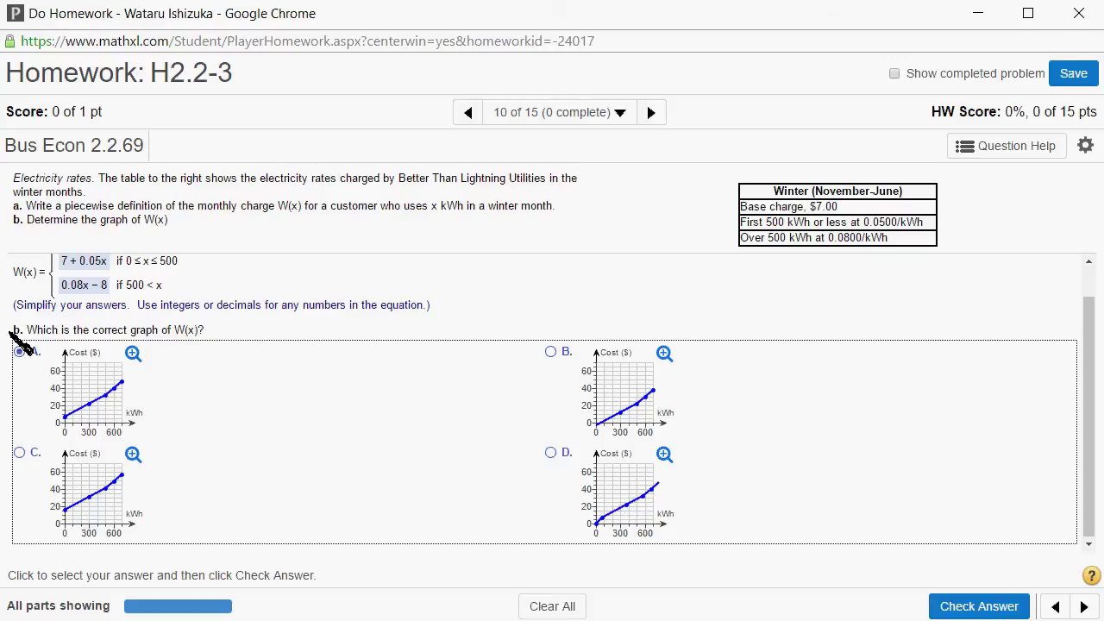
click(983, 603)
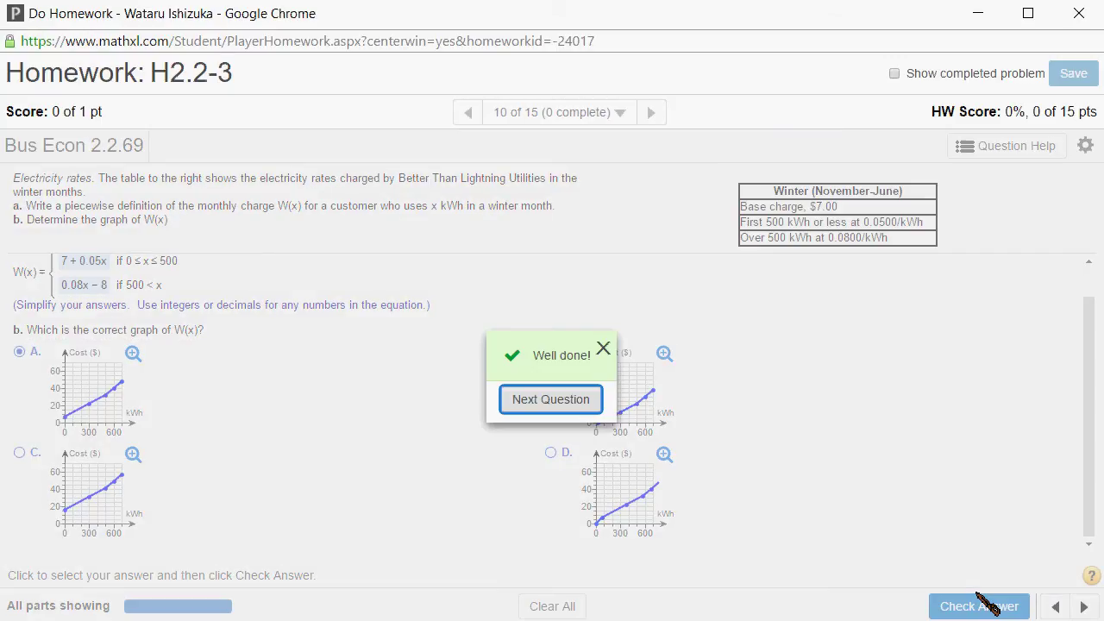